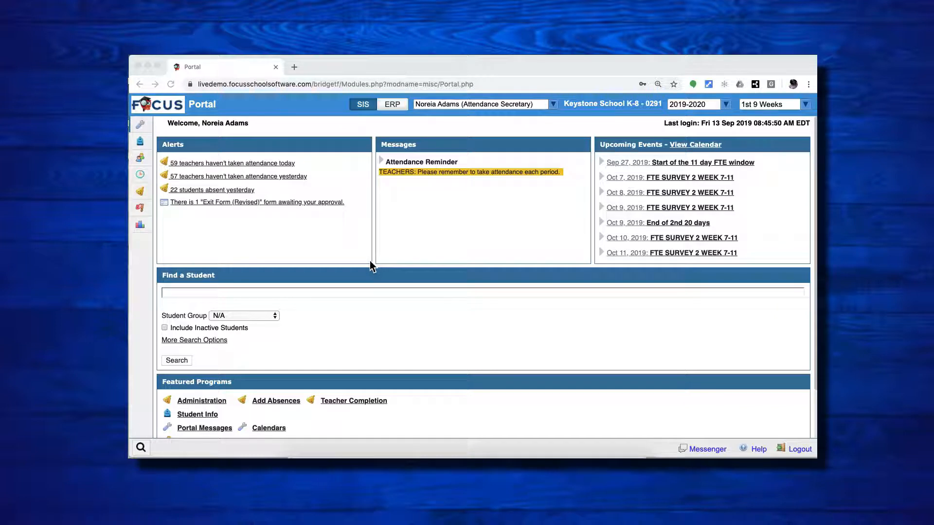
# Step: Open the Verification Sheets/Sub Rosters attendance report and expand its teacher choices
pyautogui.click(142, 190)
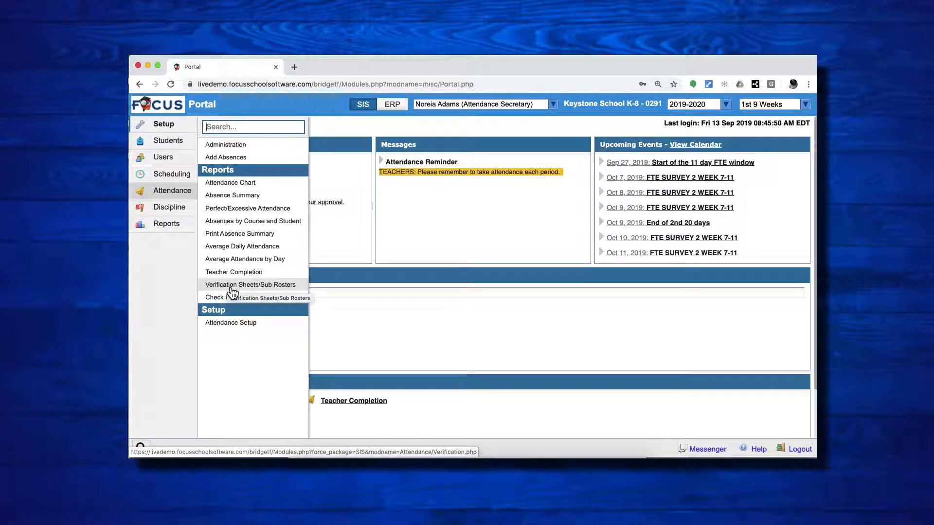
pyautogui.click(231, 288)
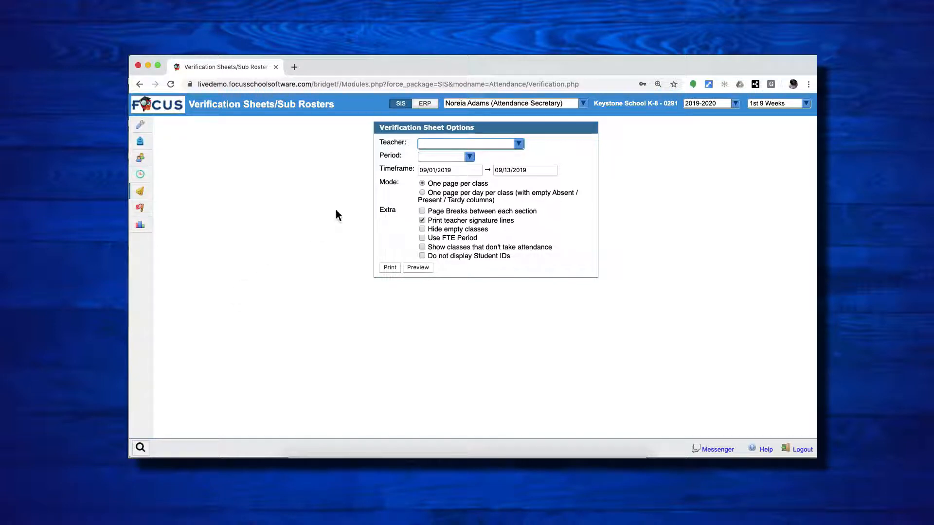
pyautogui.click(451, 149)
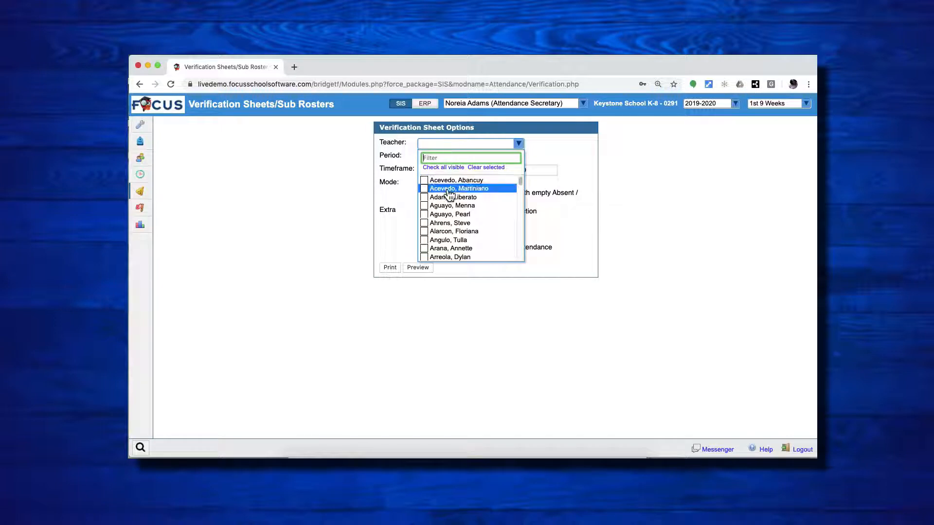
pyautogui.click(429, 190)
pyautogui.click(427, 208)
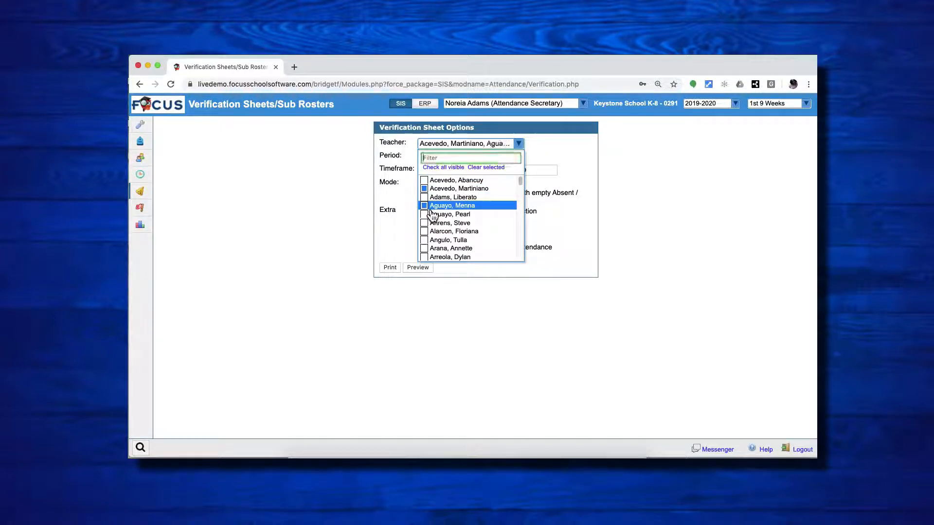
pyautogui.click(428, 208)
pyautogui.click(430, 189)
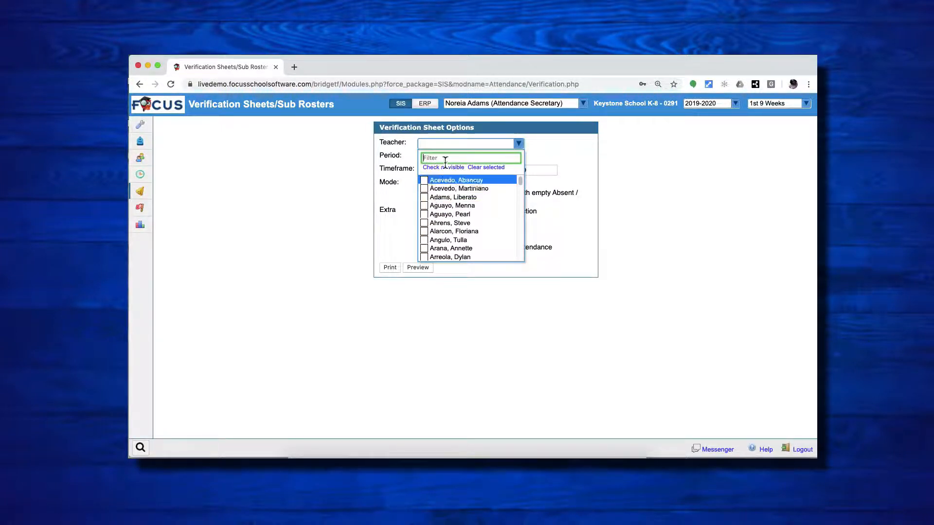
# Step: Filter the teacher choices by the teacher's last name and select the matching teacher for the verification sheets
pyautogui.write('co')
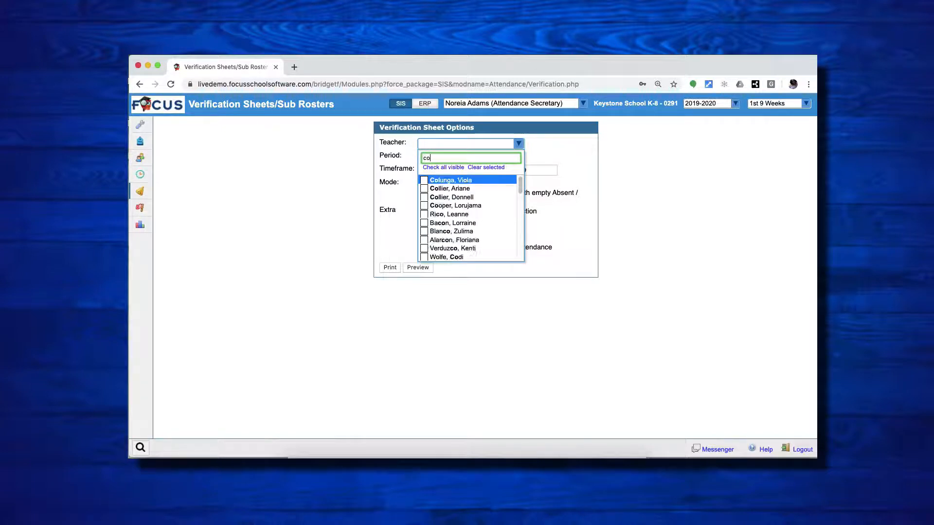
pyautogui.write('lunga')
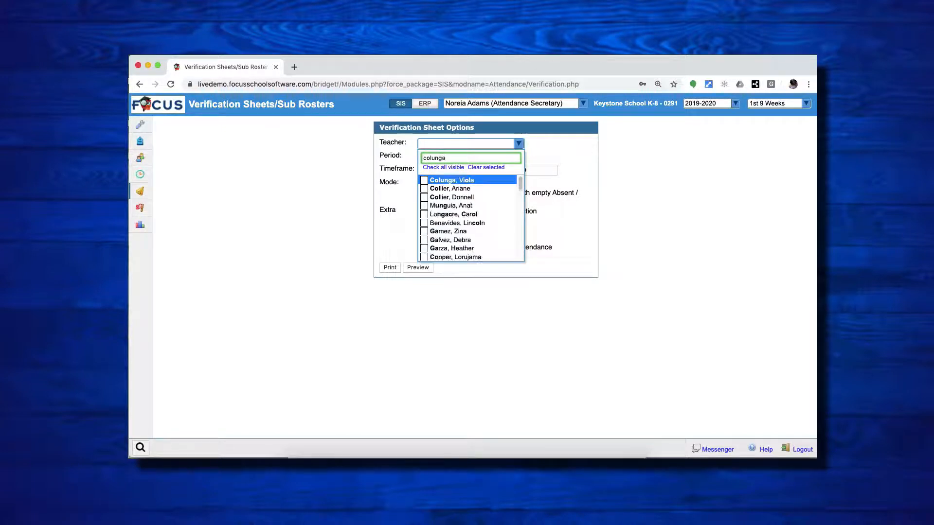
pyautogui.click(434, 184)
pyautogui.click(548, 149)
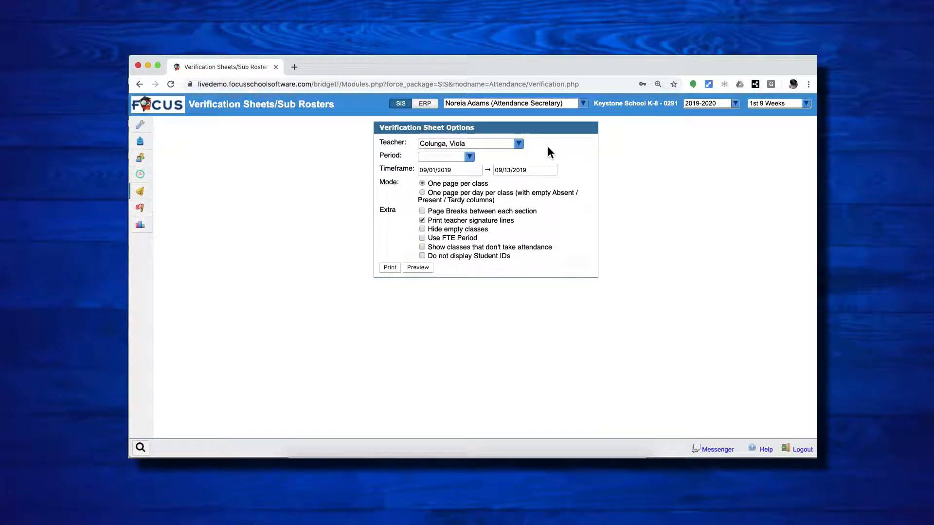
# Step: Include all periods in the verification sheets except Period 9 and Period 10
pyautogui.click(469, 158)
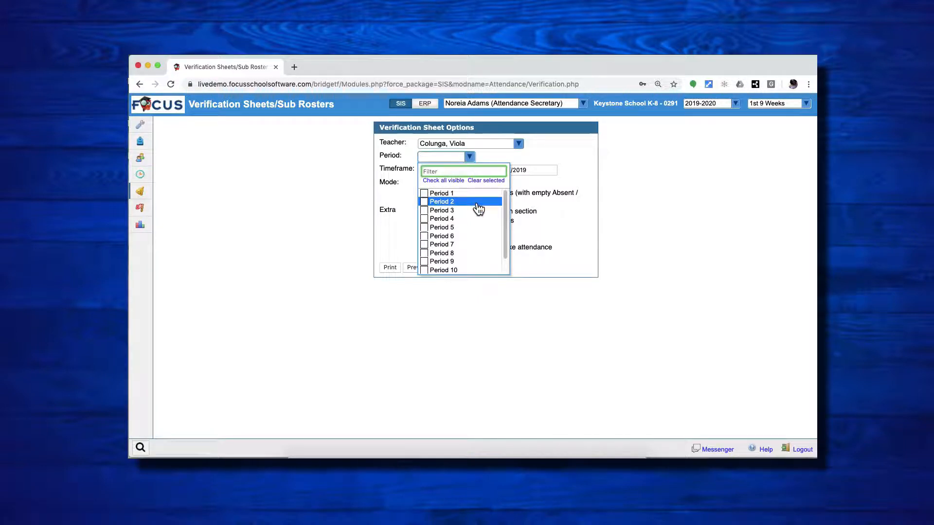
pyautogui.click(441, 182)
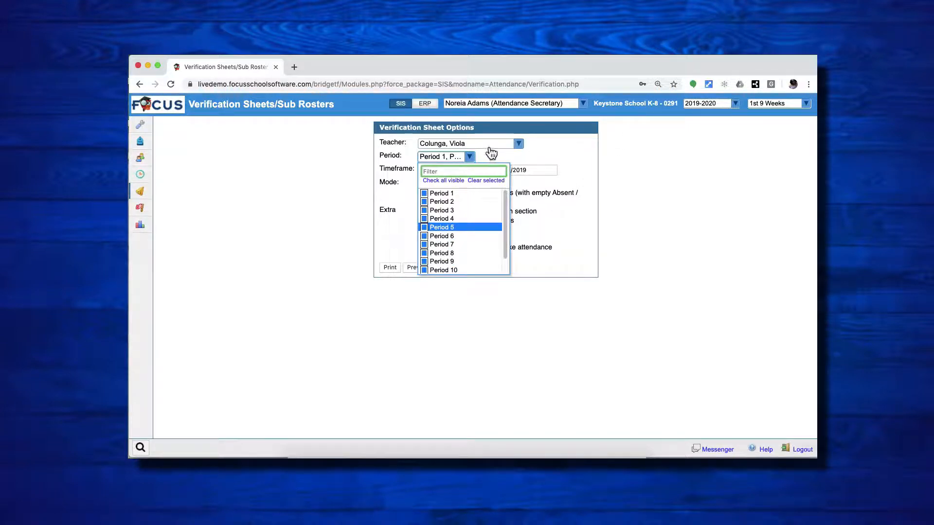
pyautogui.click(427, 270)
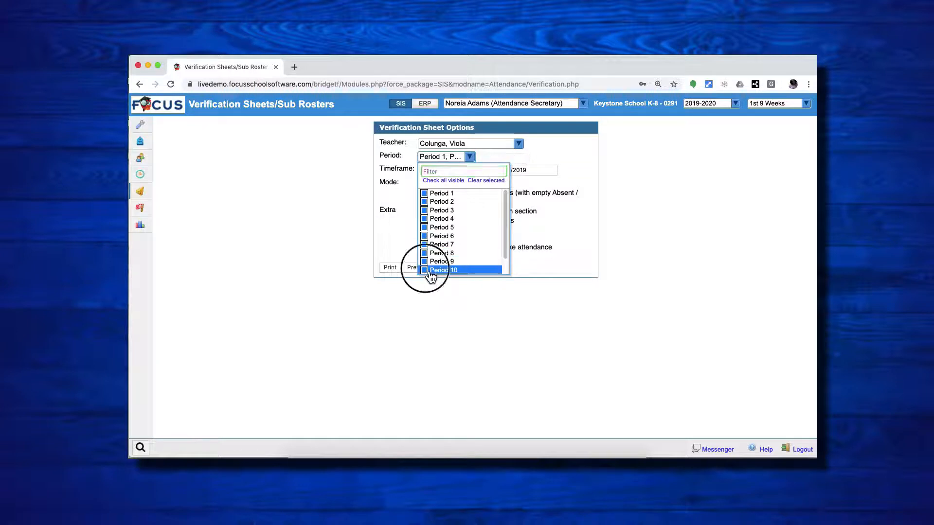
pyautogui.click(432, 263)
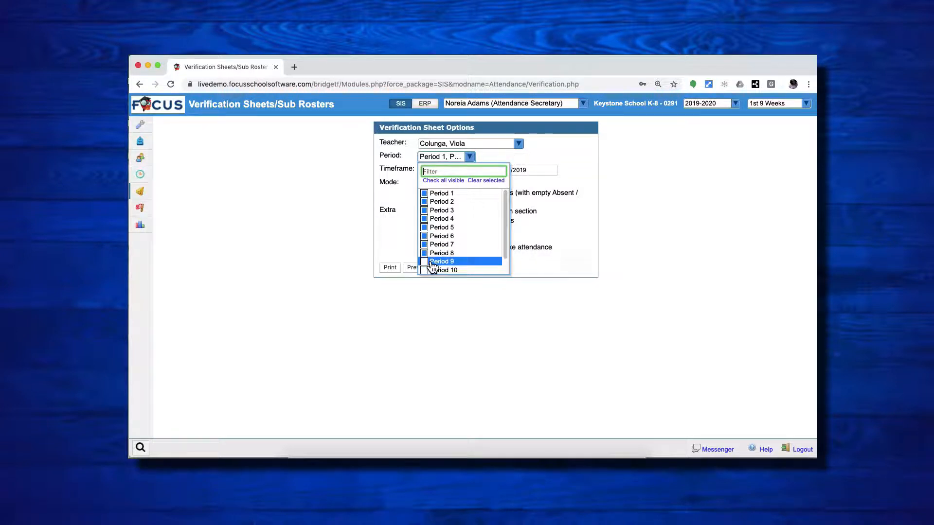
pyautogui.click(561, 170)
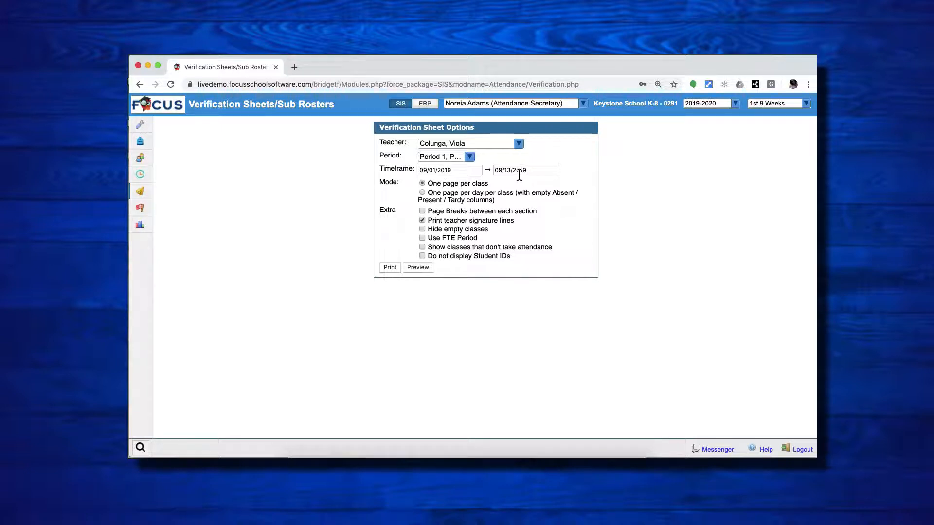
# Step: Set the verification sheet timeframe from 09/16/2019 to 09/17/2019
pyautogui.click(475, 172)
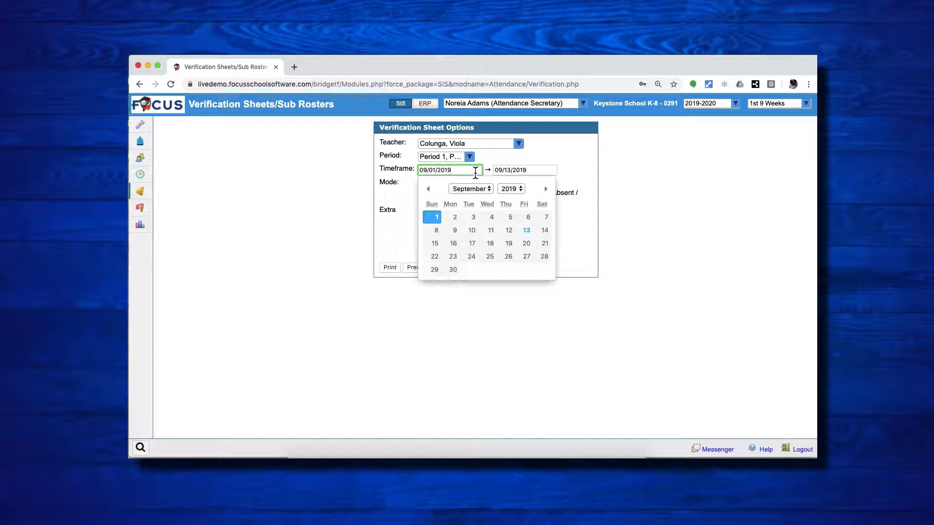
pyautogui.click(455, 245)
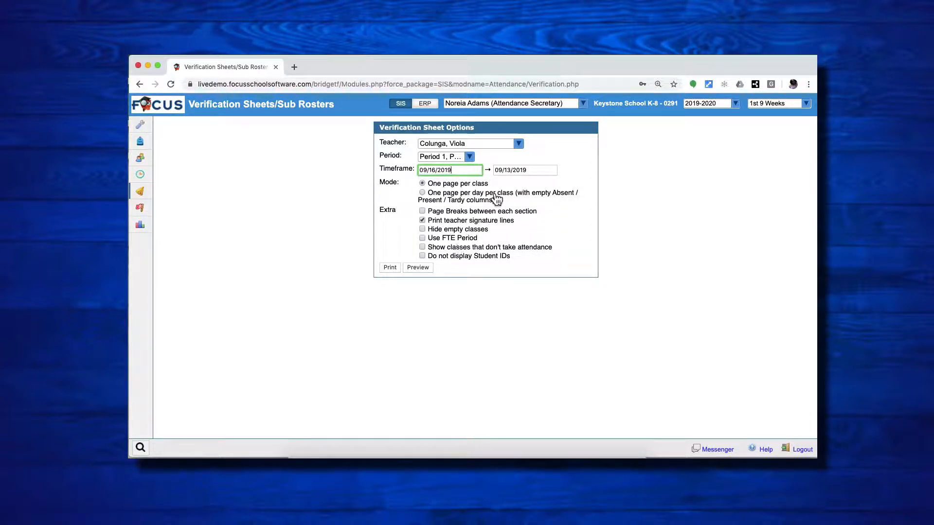
pyautogui.click(519, 171)
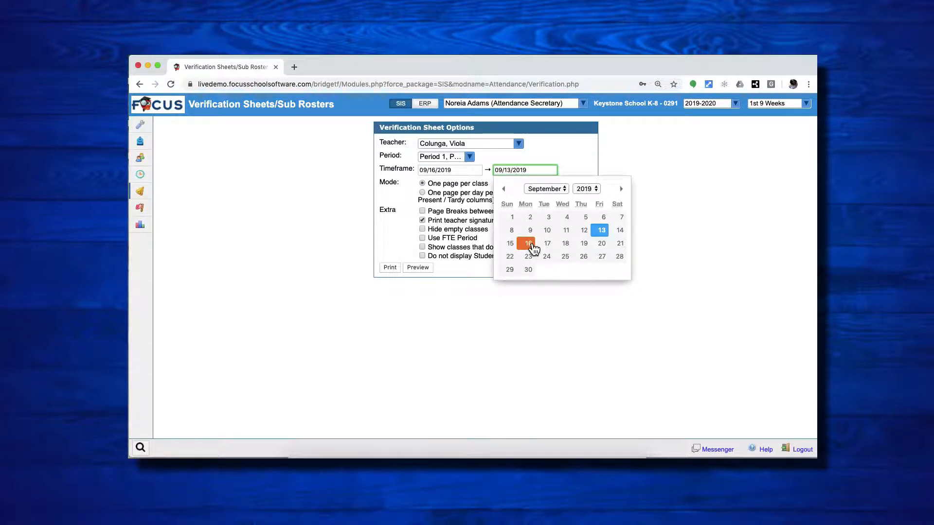
pyautogui.click(547, 244)
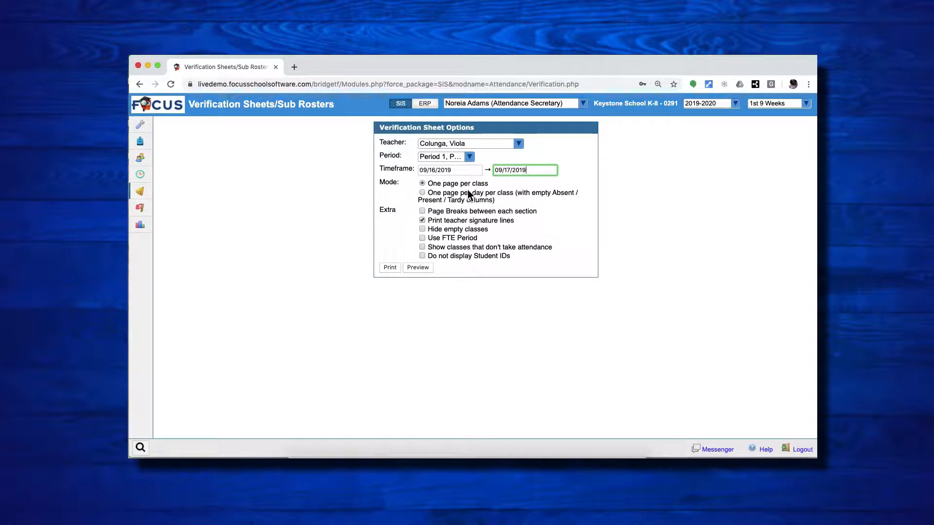
# Step: Set the mode to one page per day per class, with page breaks between sections, empty classes hidden and student IDs not displayed
pyautogui.click(428, 201)
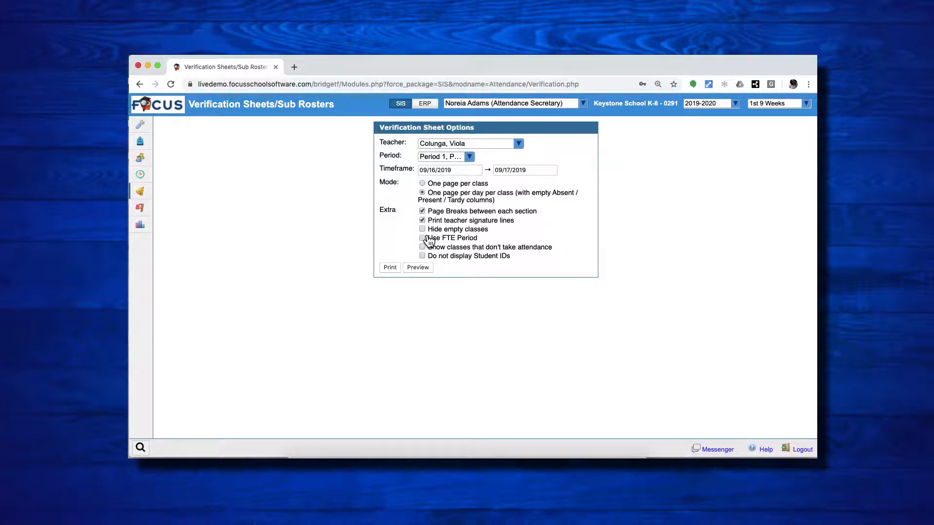
pyautogui.click(423, 229)
pyautogui.click(424, 257)
# Step: Preview the verification sheets on screen and return to the report options
pyautogui.click(423, 273)
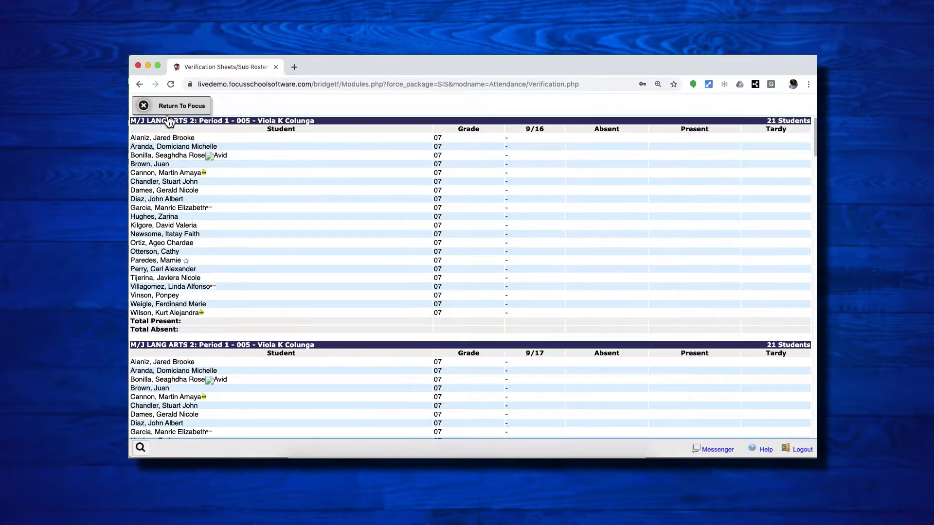
pyautogui.click(147, 109)
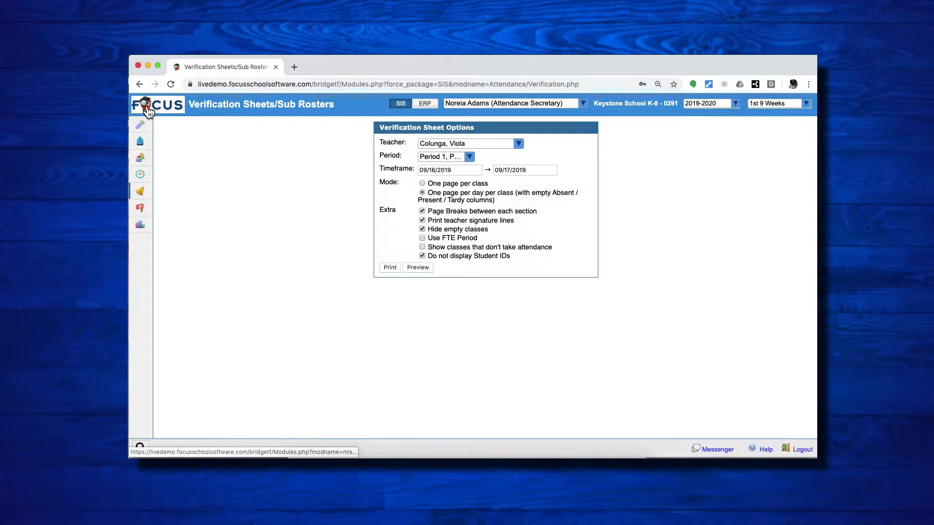
# Step: Generate the printable verification sheets, review the daily rosters and teacher signature line, and return to the report options
pyautogui.click(390, 268)
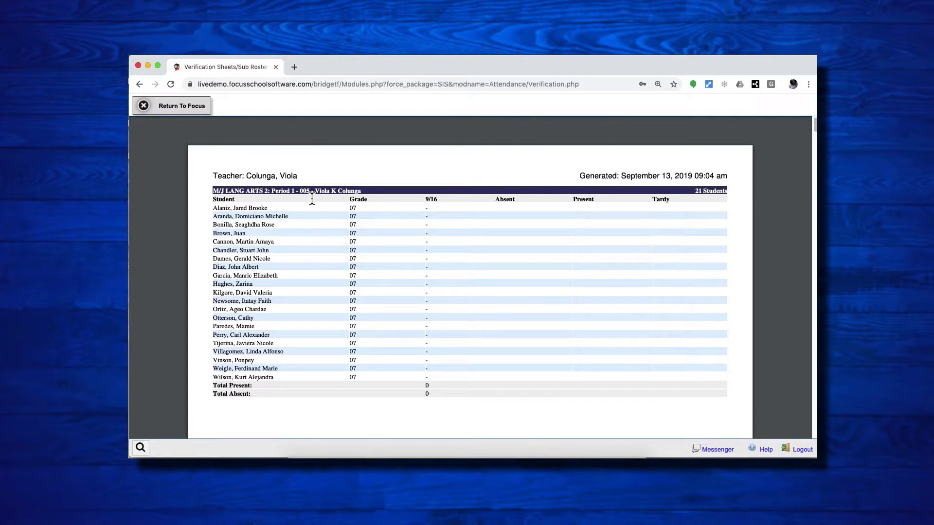
pyautogui.scroll(-1, 314, 243)
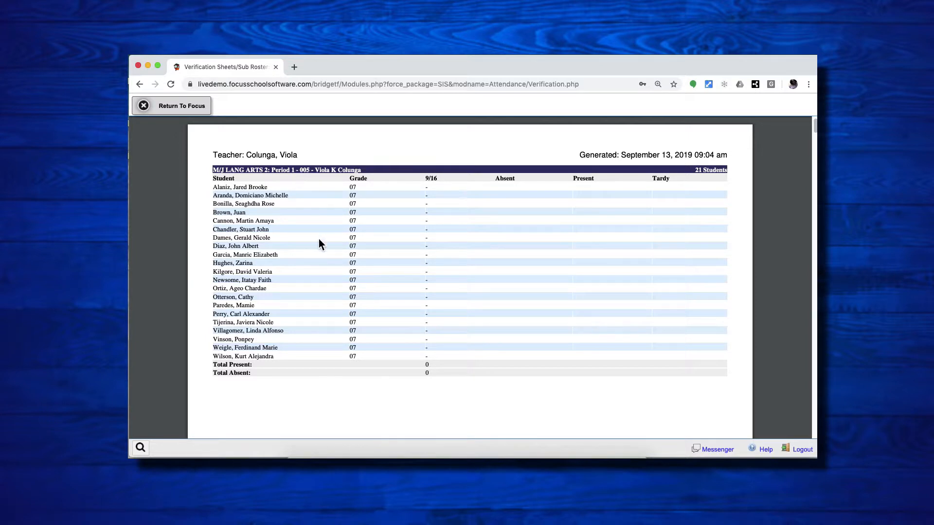
pyautogui.scroll(-10, 319, 241)
pyautogui.scroll(-10, 319, 238)
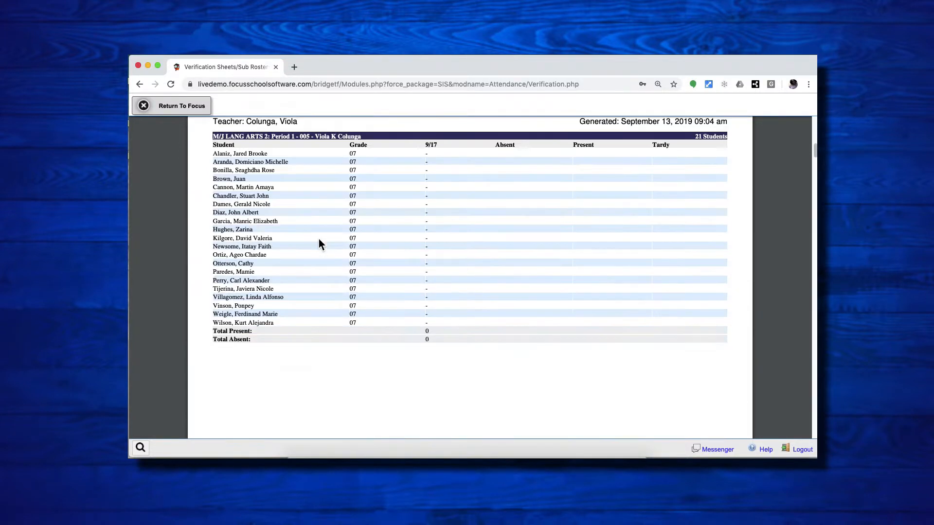
pyautogui.scroll(2, 299, 172)
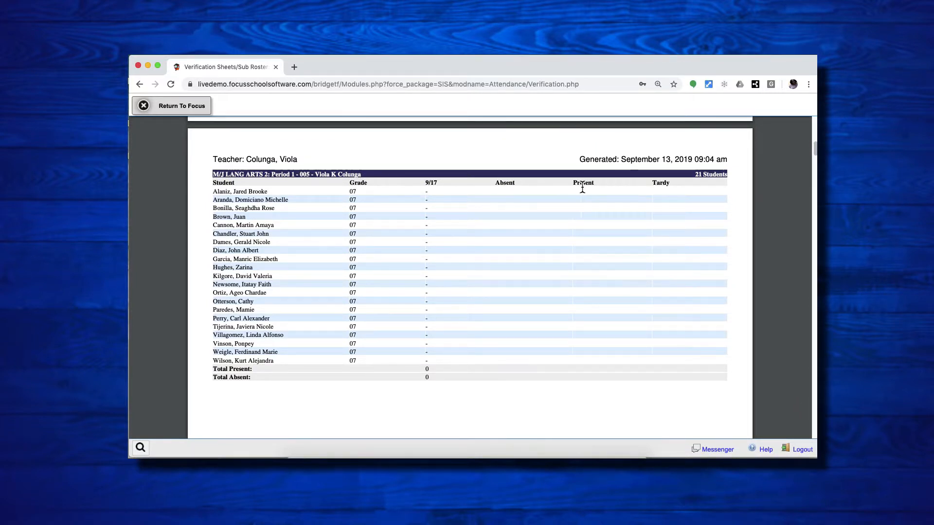
pyautogui.scroll(-5, 598, 194)
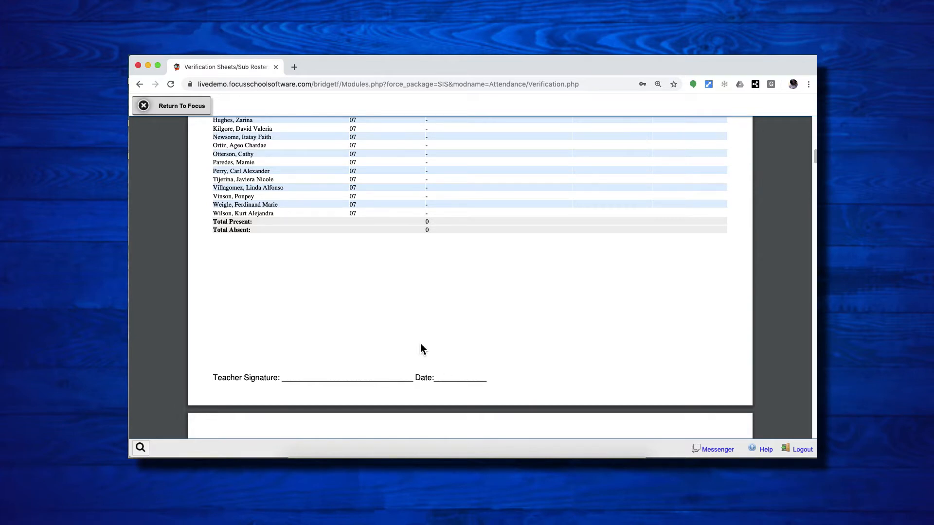
pyautogui.scroll(1, 583, 296)
pyautogui.moveTo(727, 142)
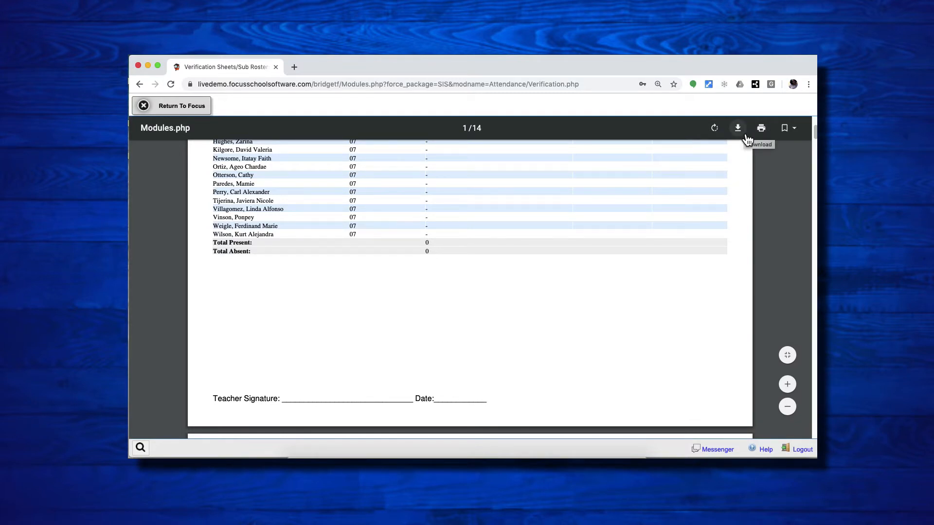
pyautogui.click(146, 111)
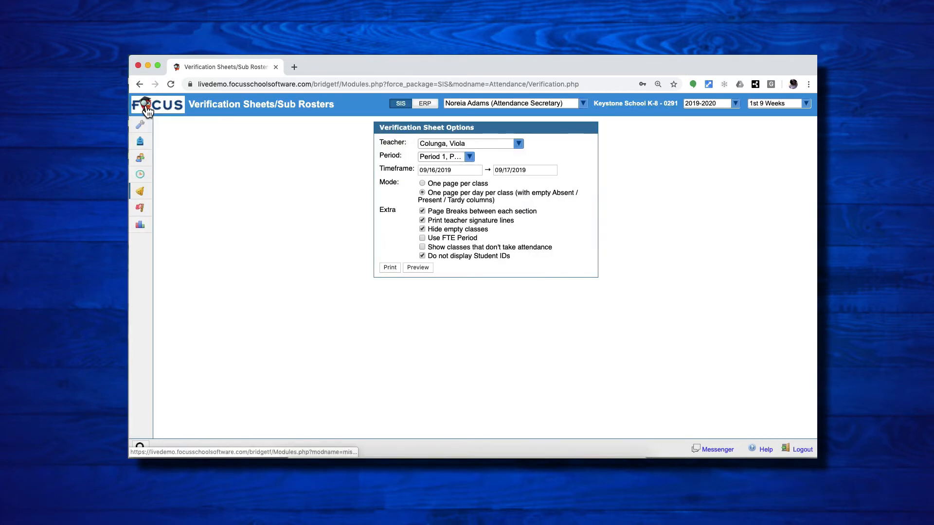